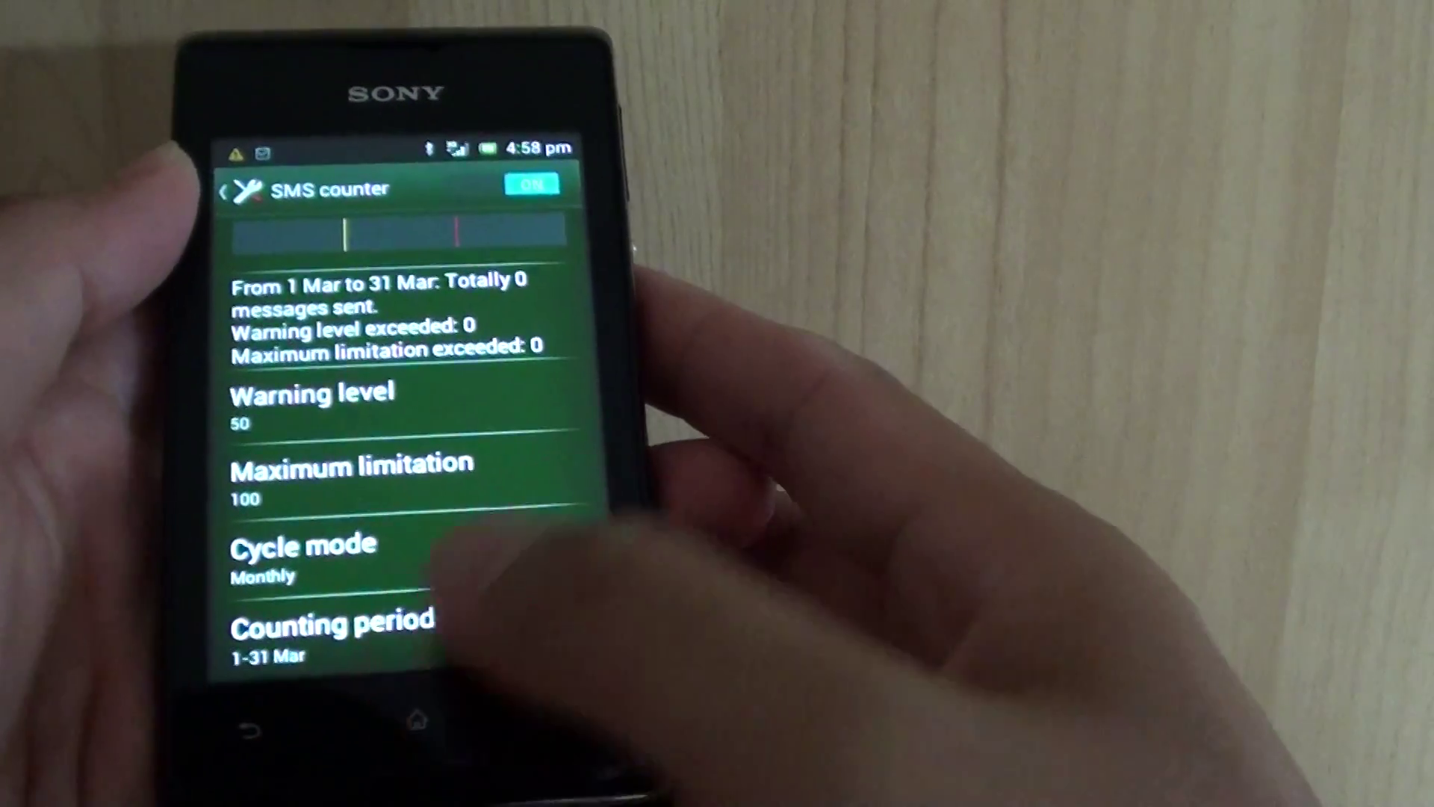
Go to the home screen and reopen the Xperia E Settings menu.
click(437, 753)
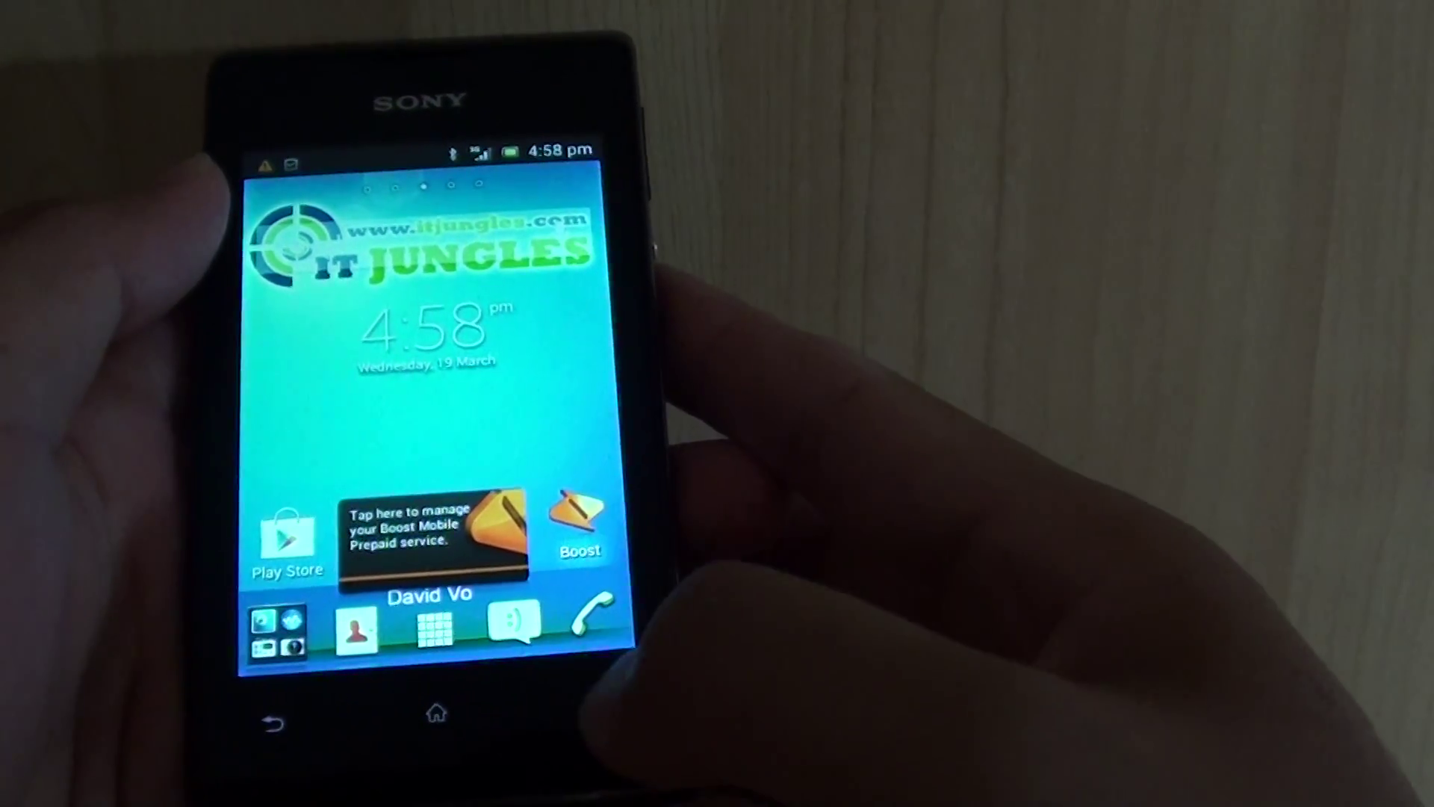
click(588, 726)
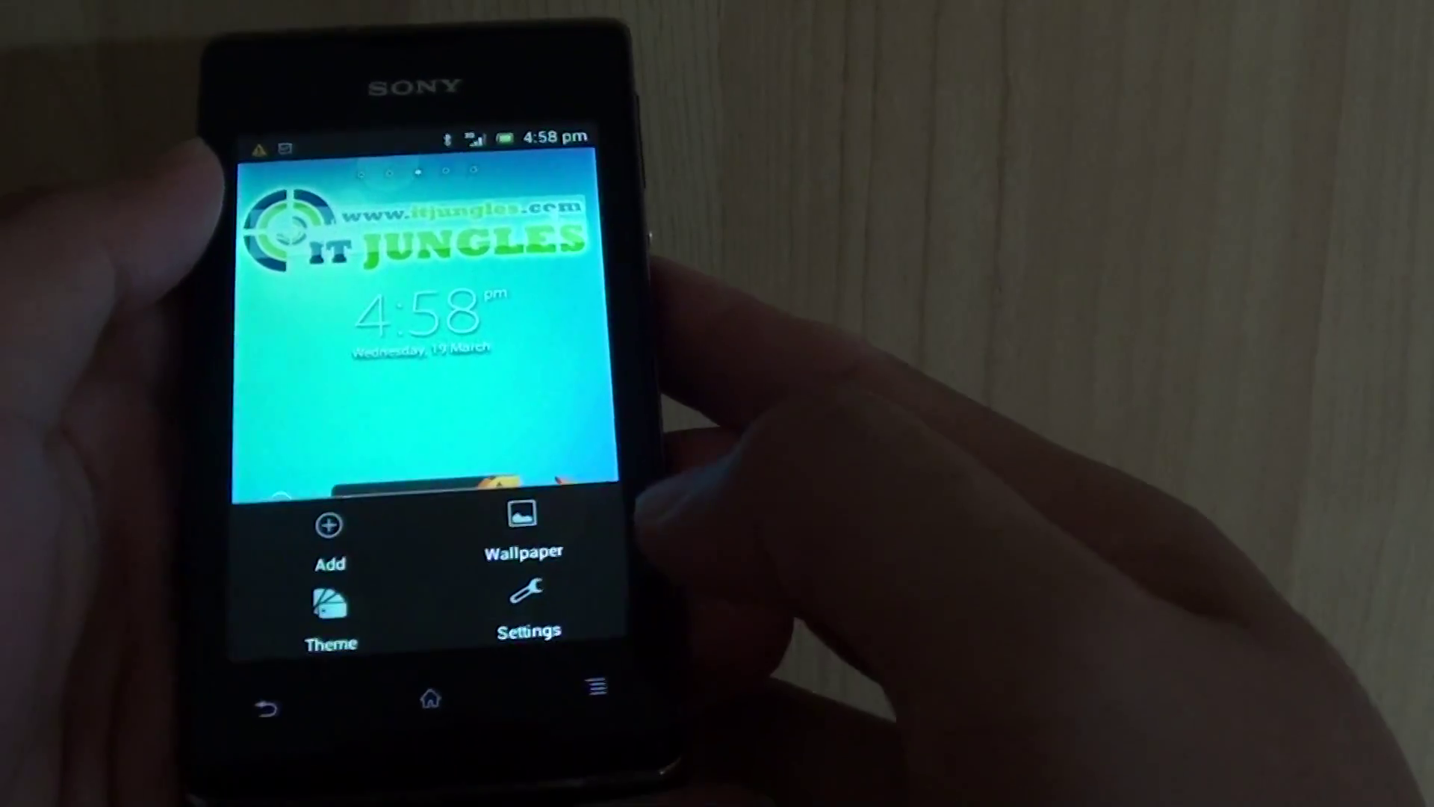
click(560, 605)
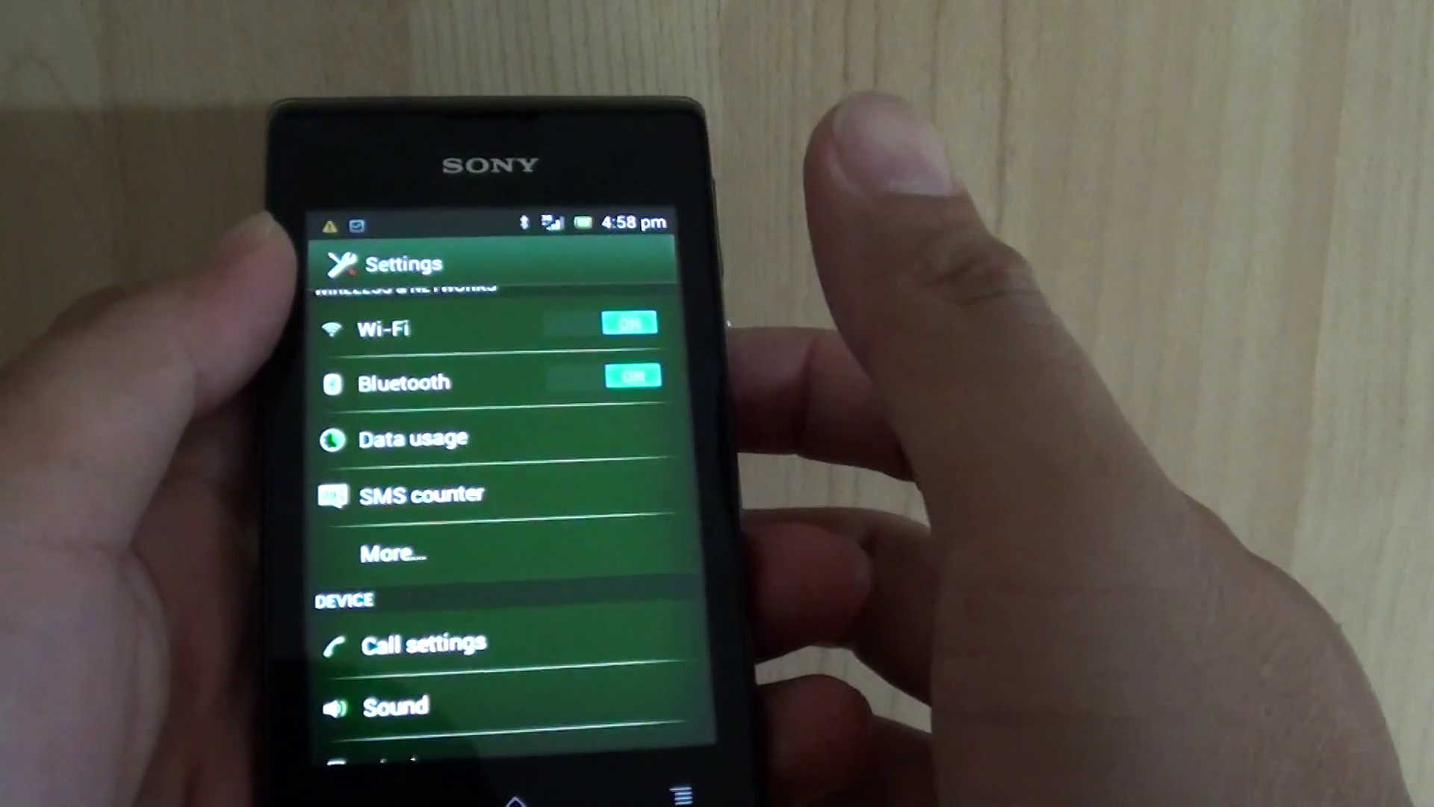
Open SMS counter and switch the counter off and back on.
click(471, 502)
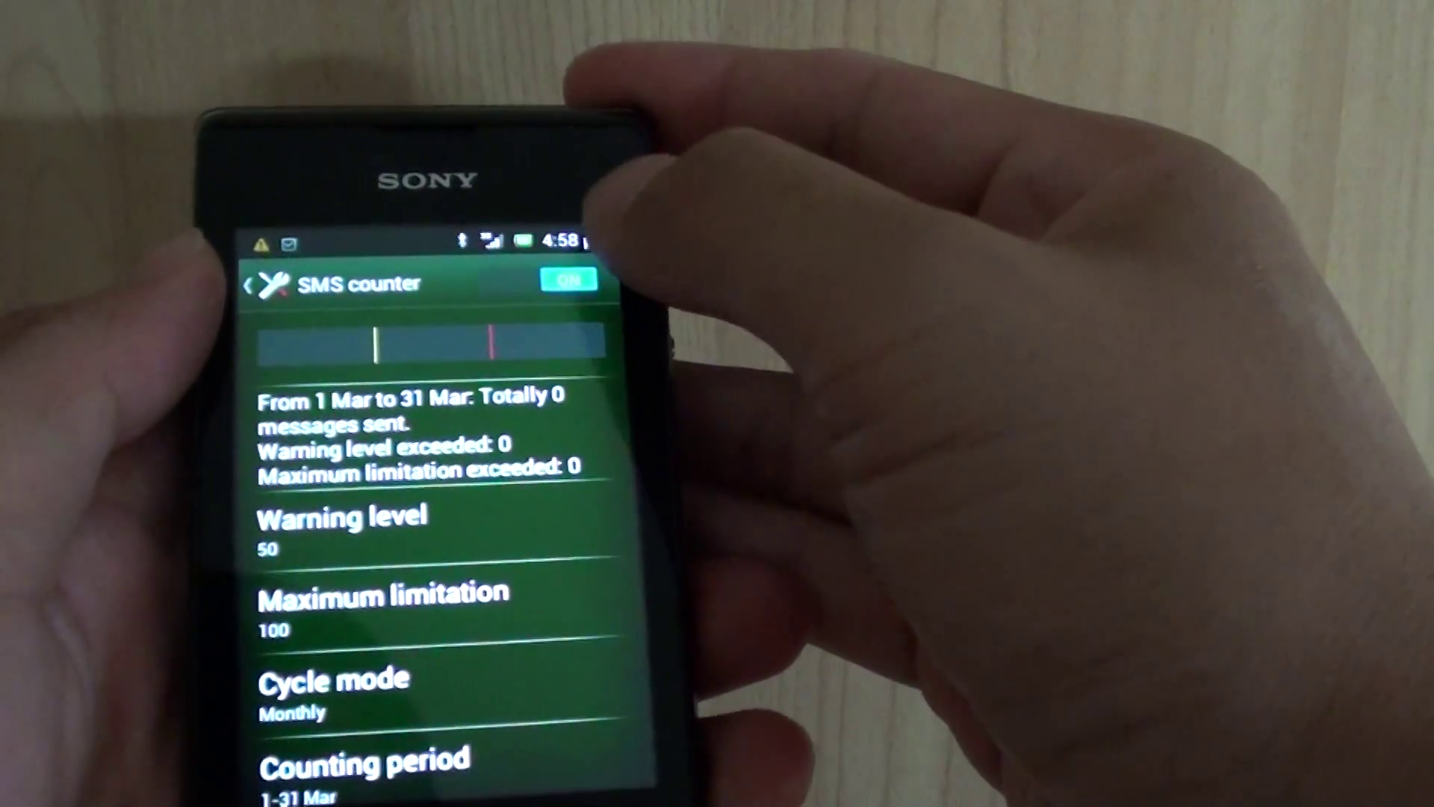
click(571, 267)
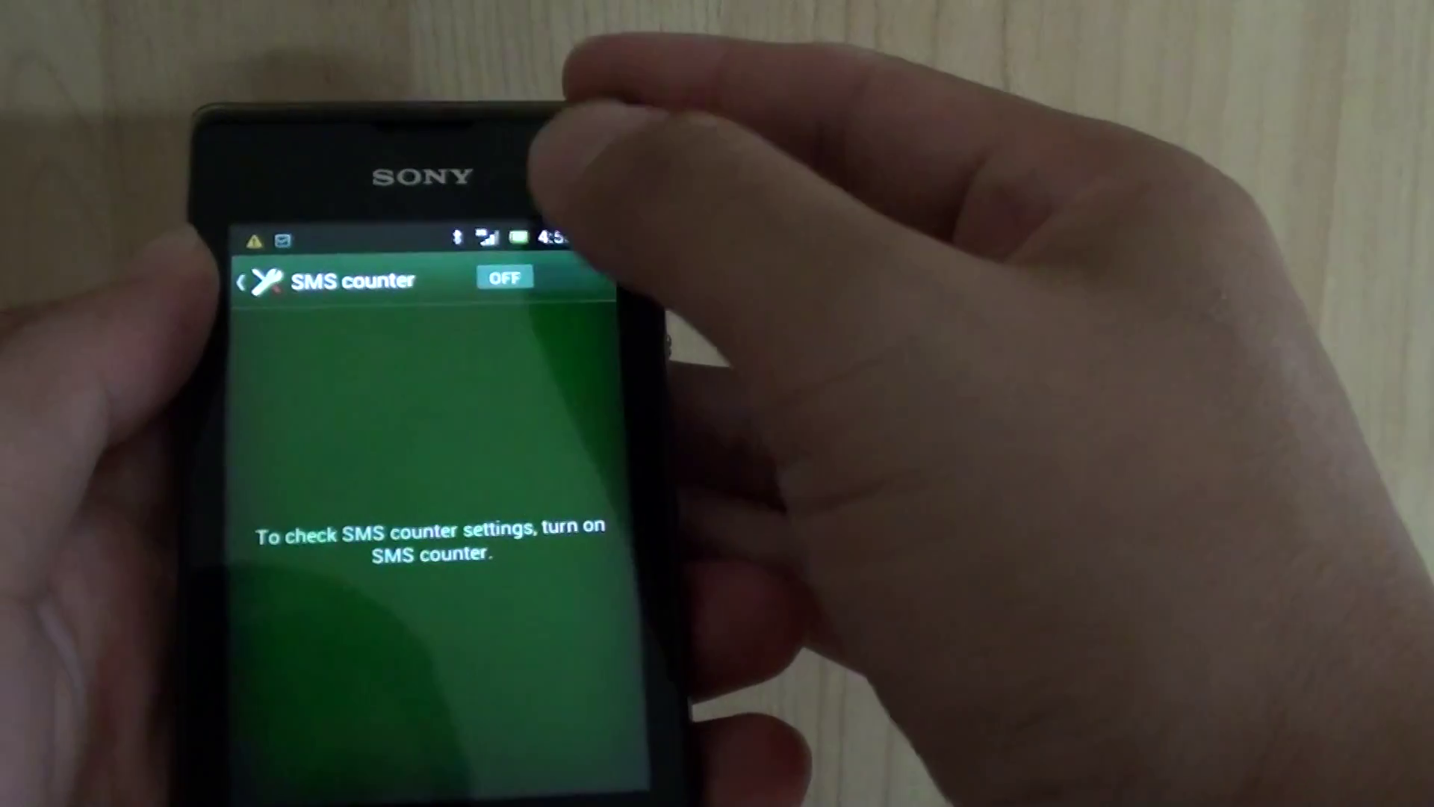
click(539, 289)
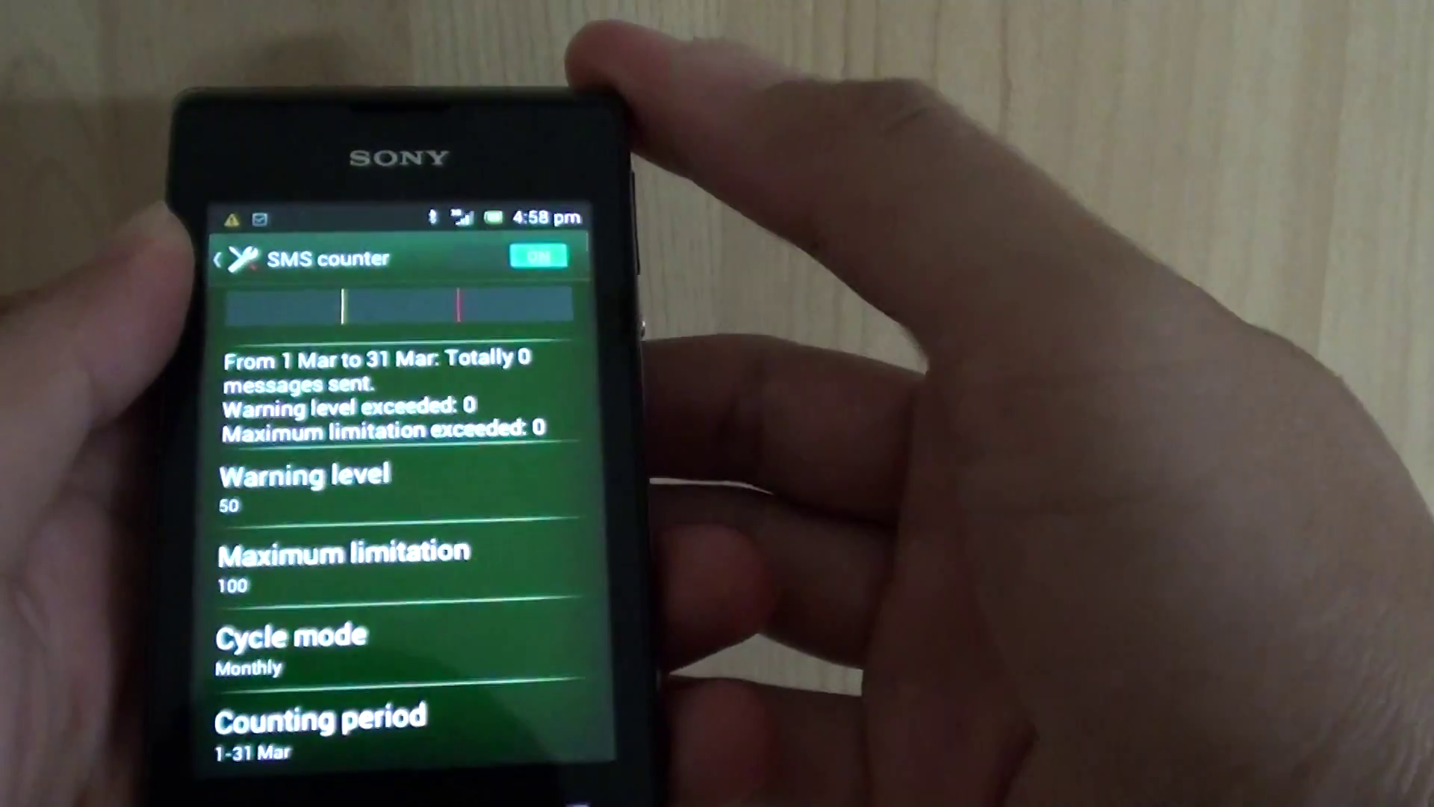
click(370, 487)
Set the SMS counter warning level to 70.
click(417, 502)
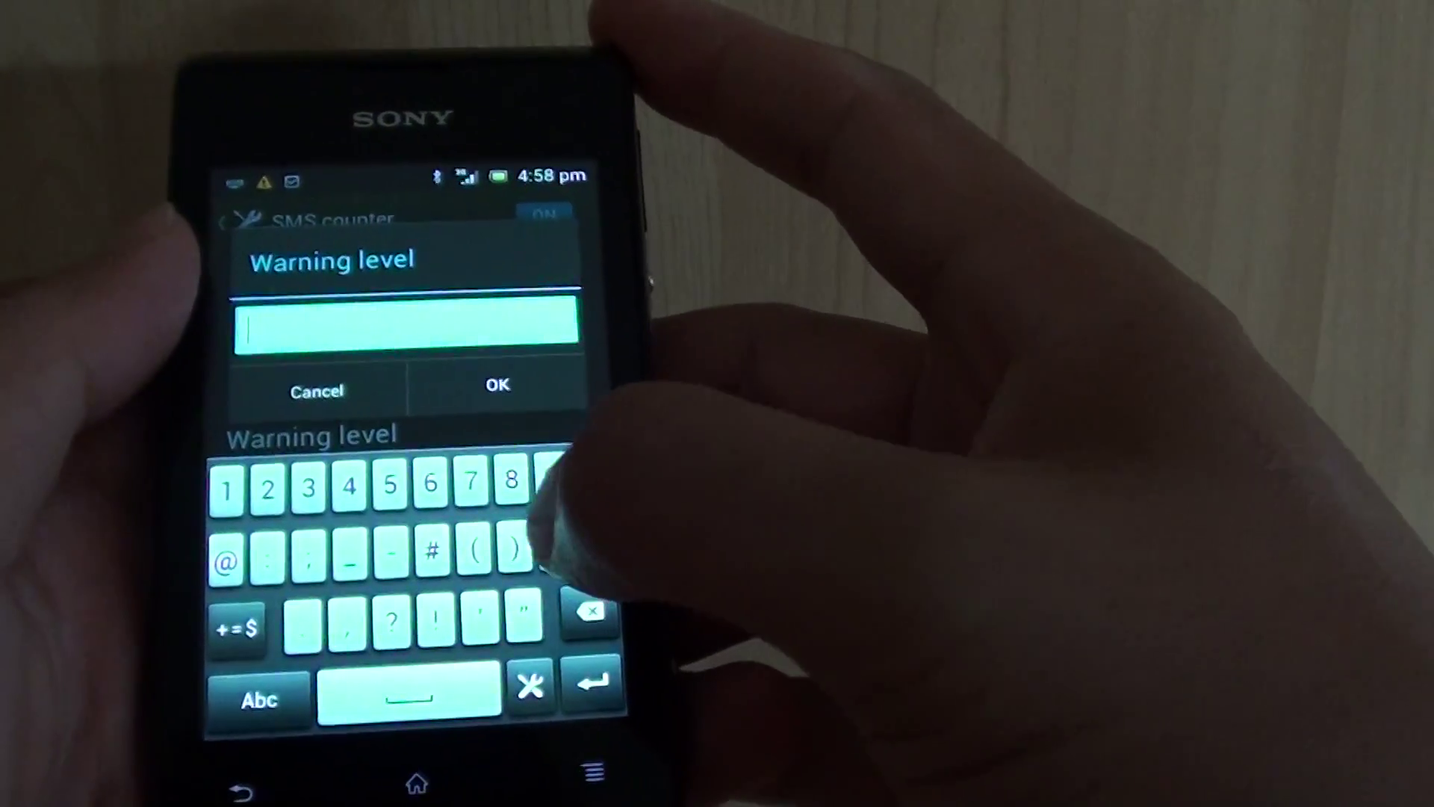
click(472, 484)
click(592, 484)
click(498, 384)
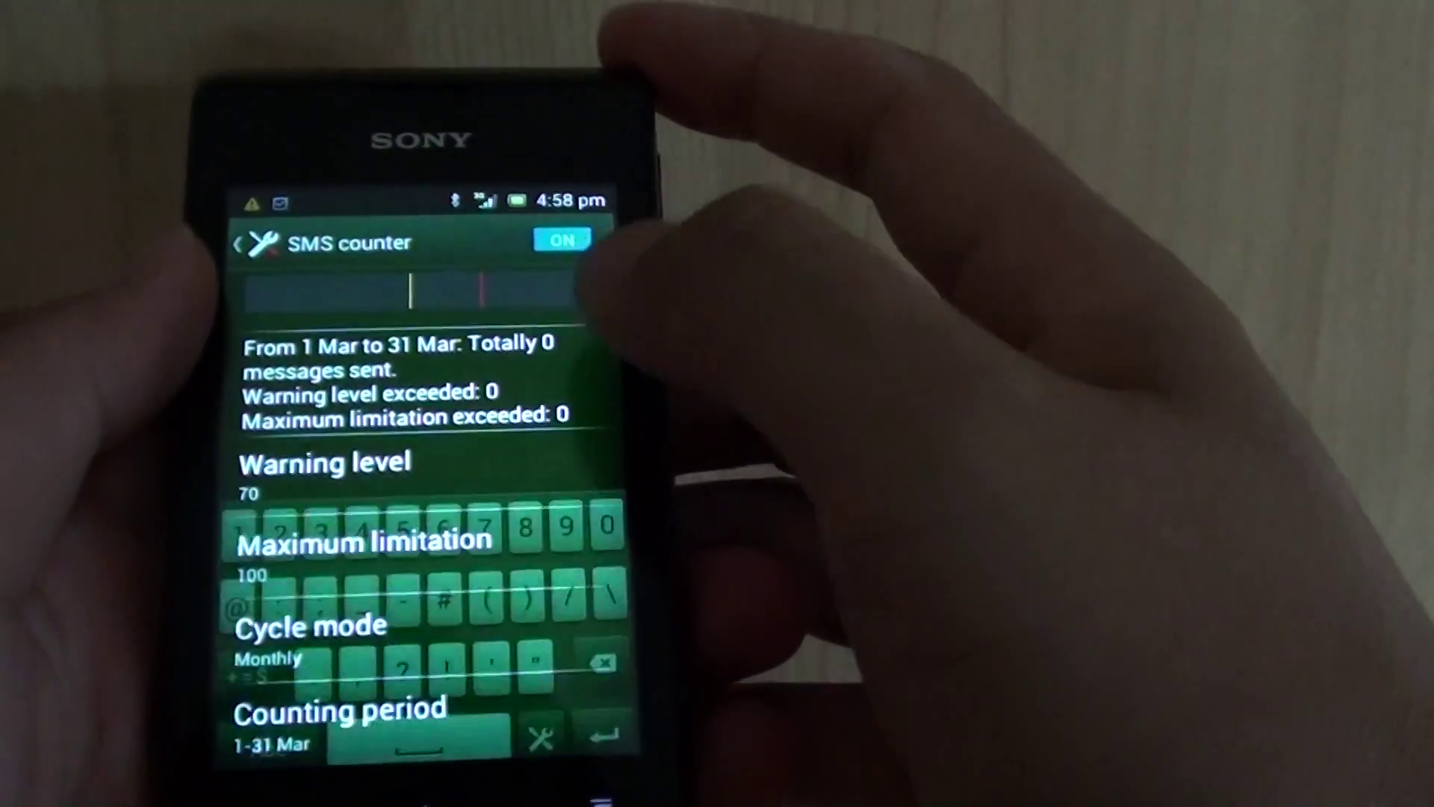
Change the maximum limitation from 100 to 200.
click(470, 549)
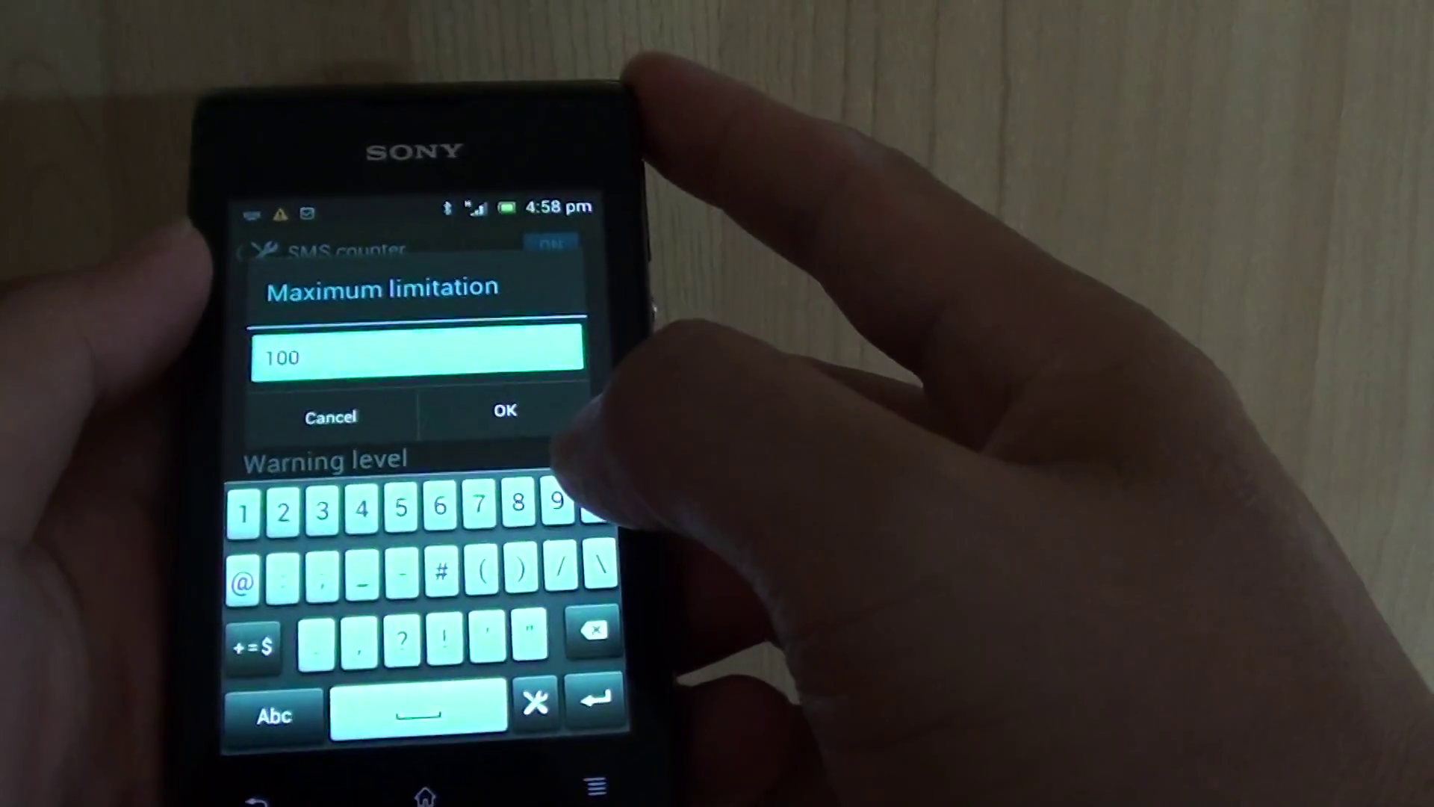
click(275, 498)
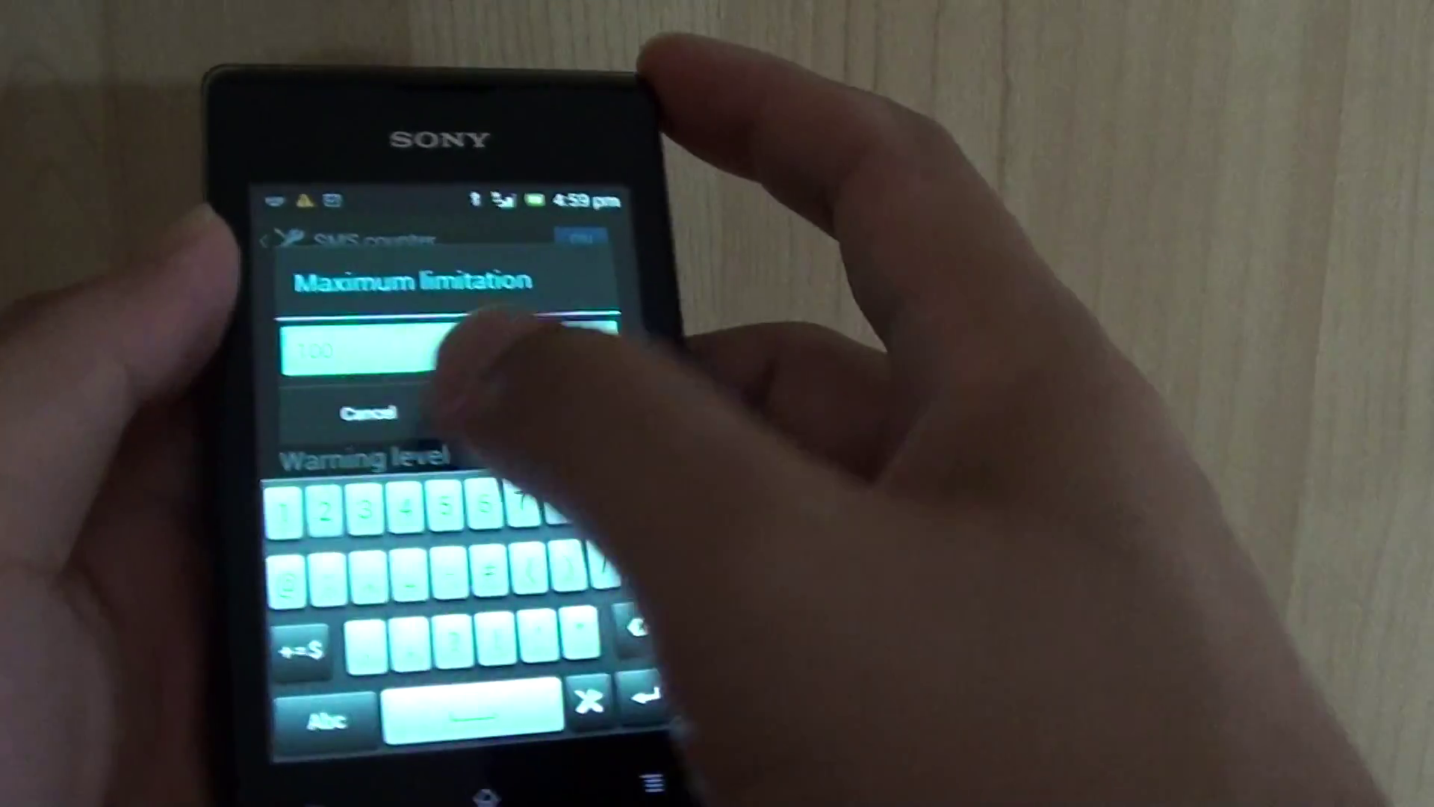
click(584, 498)
click(583, 498)
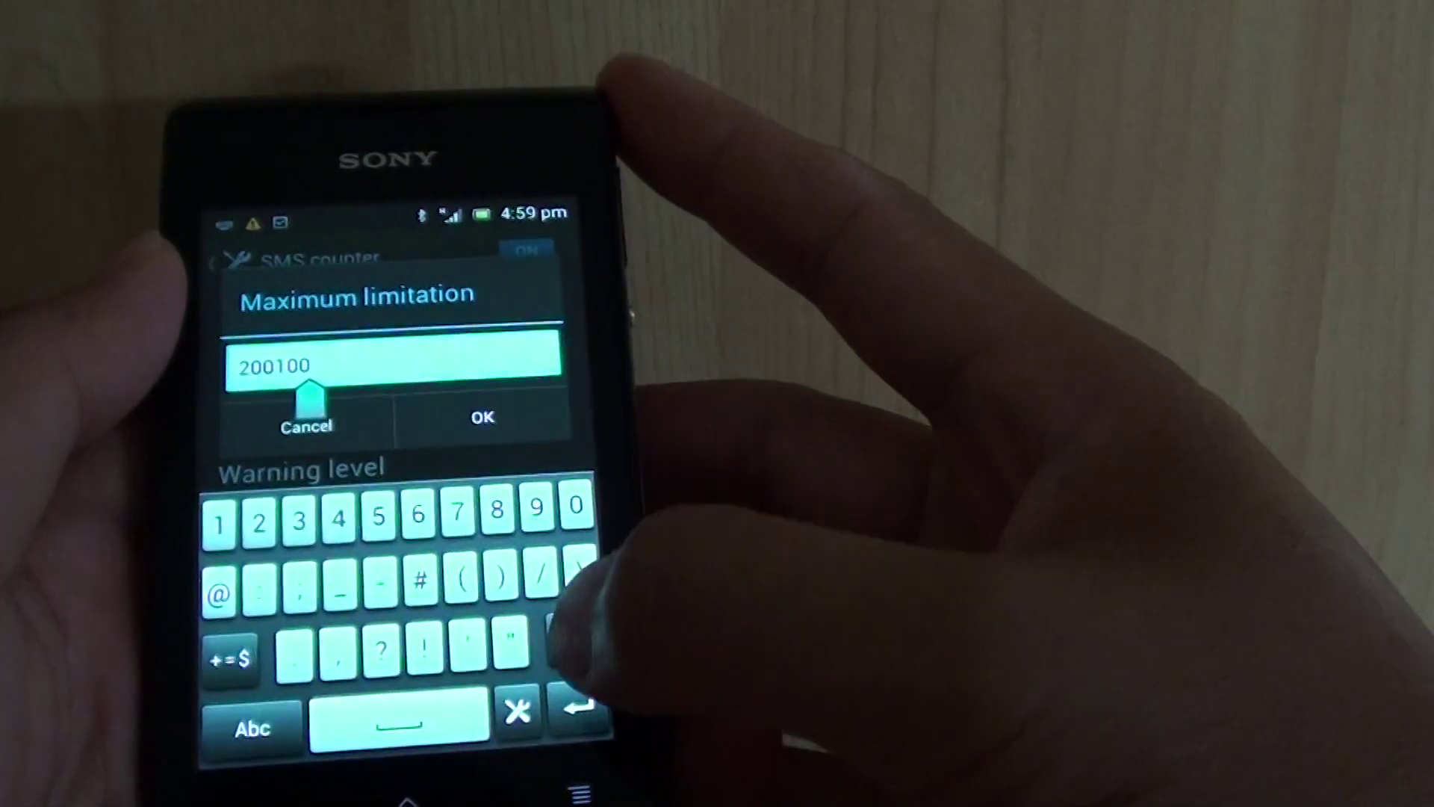
click(637, 649)
click(638, 647)
click(637, 648)
click(561, 442)
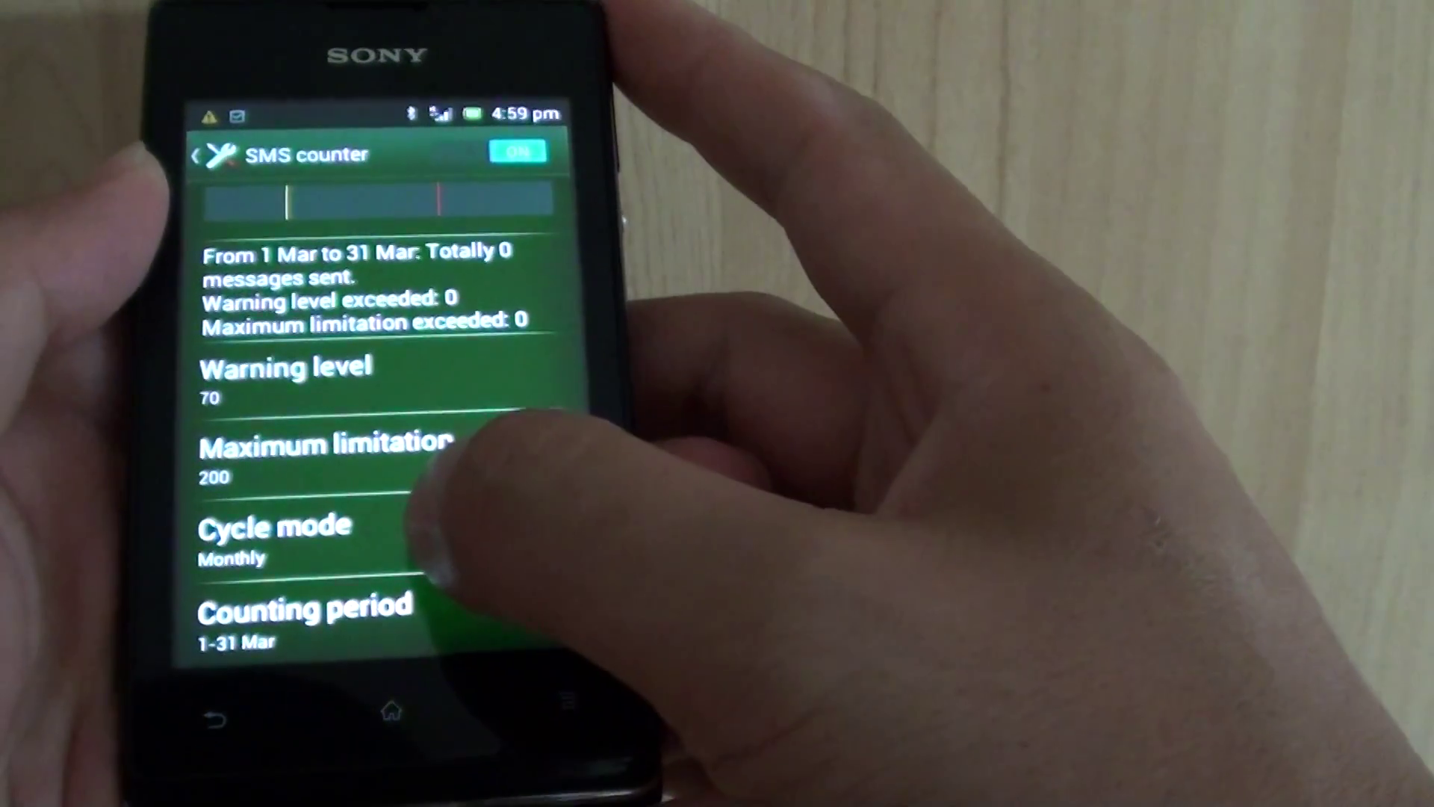
Keep Monthly cycle mode and confirm the 1st reset date for a 1–31 Mar period.
click(426, 539)
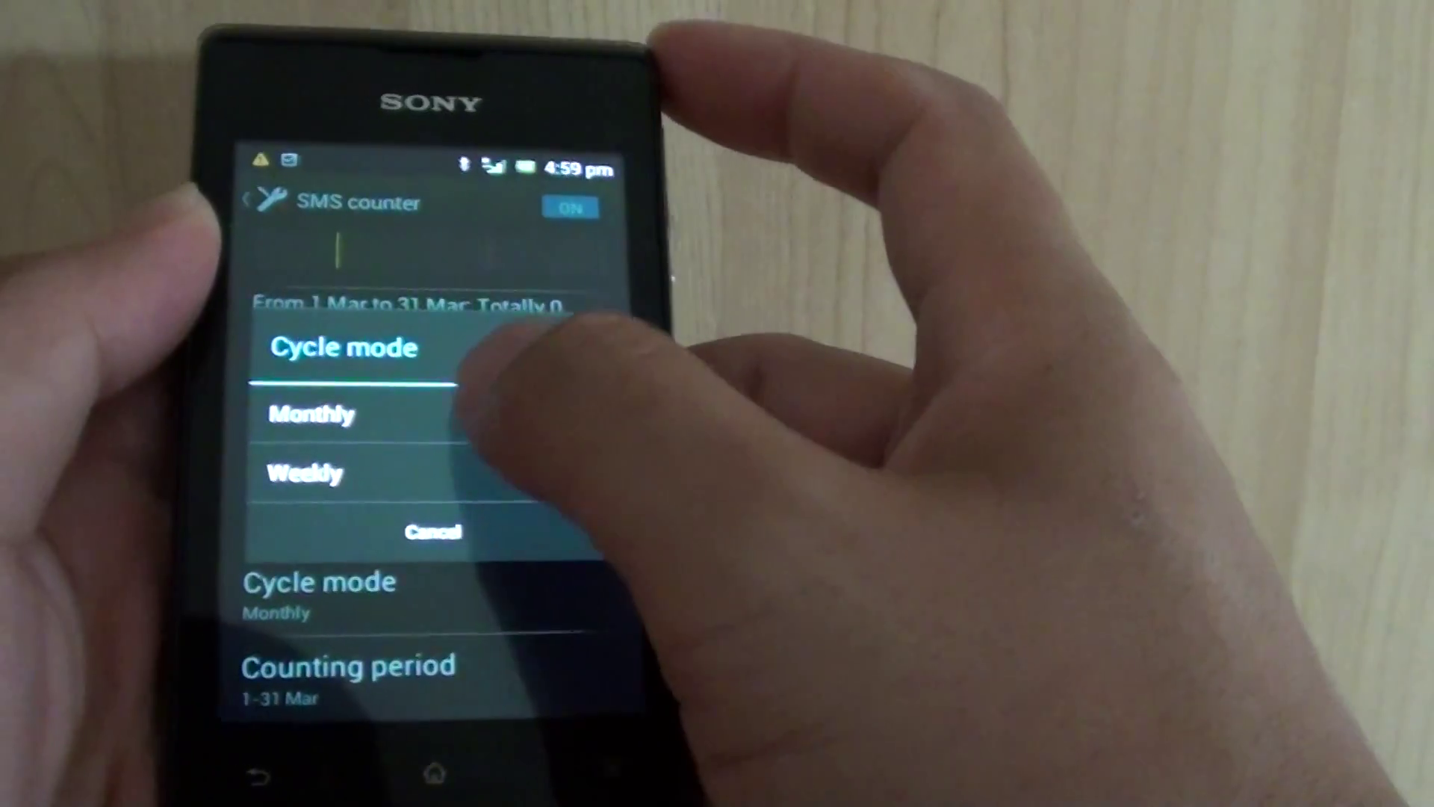
click(370, 390)
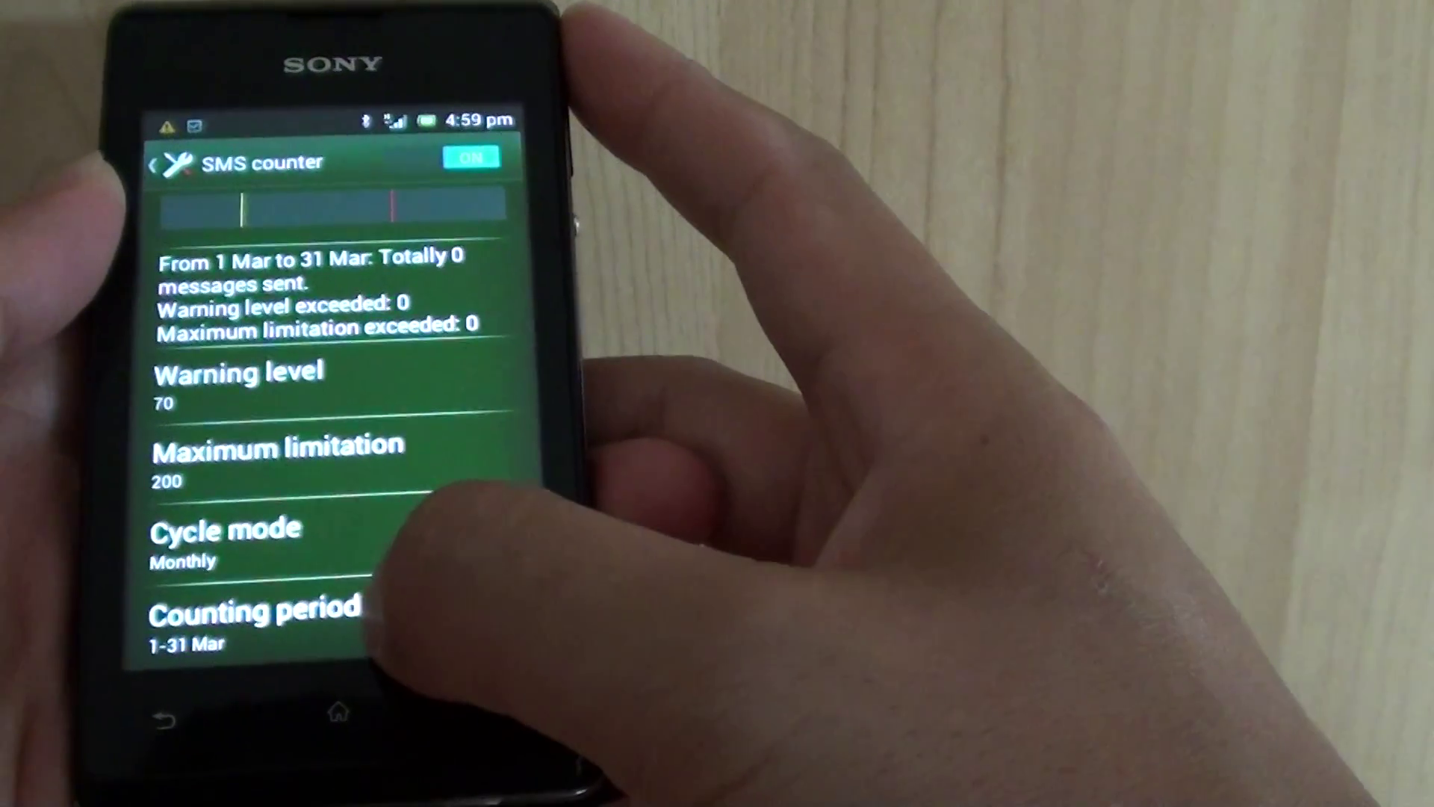
click(336, 617)
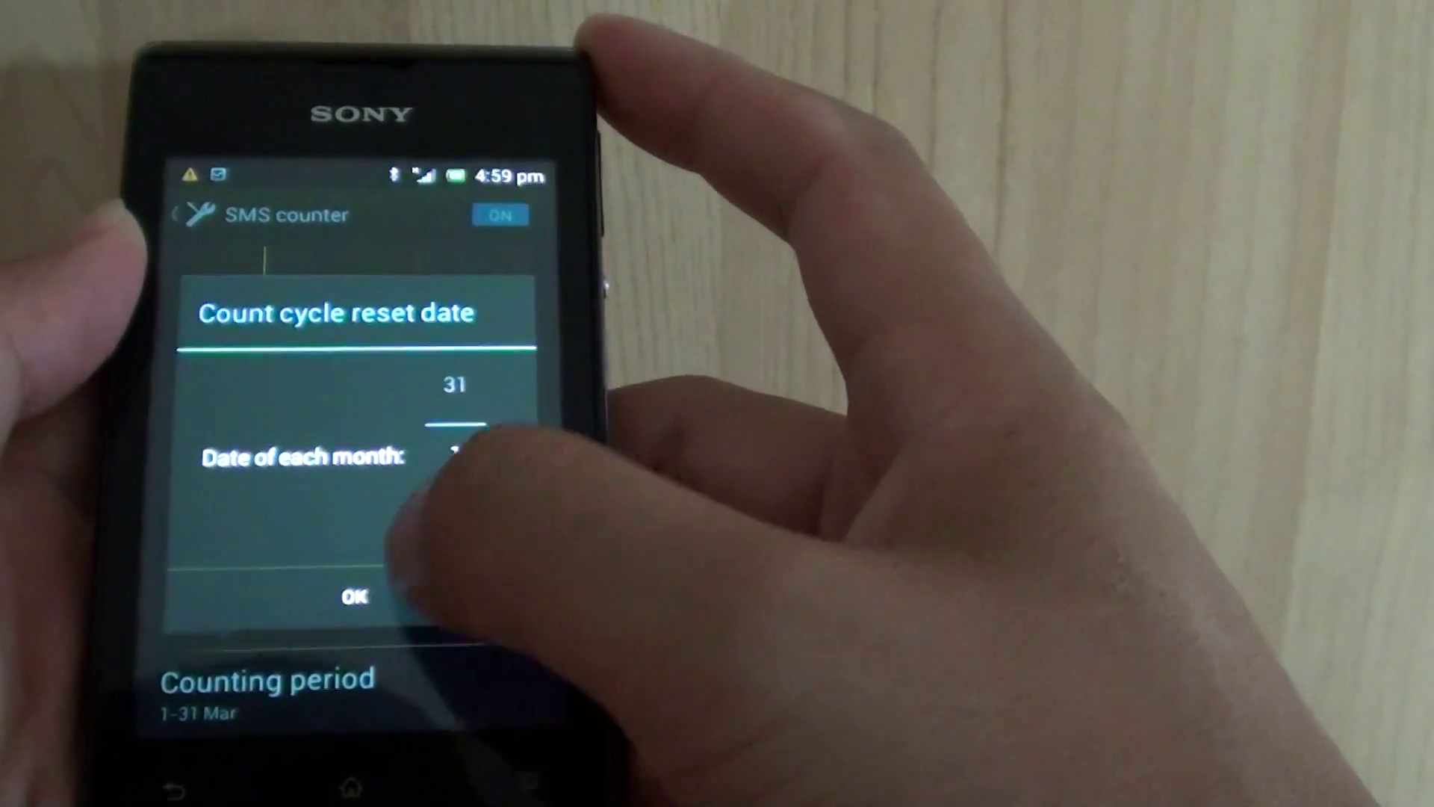
click(369, 605)
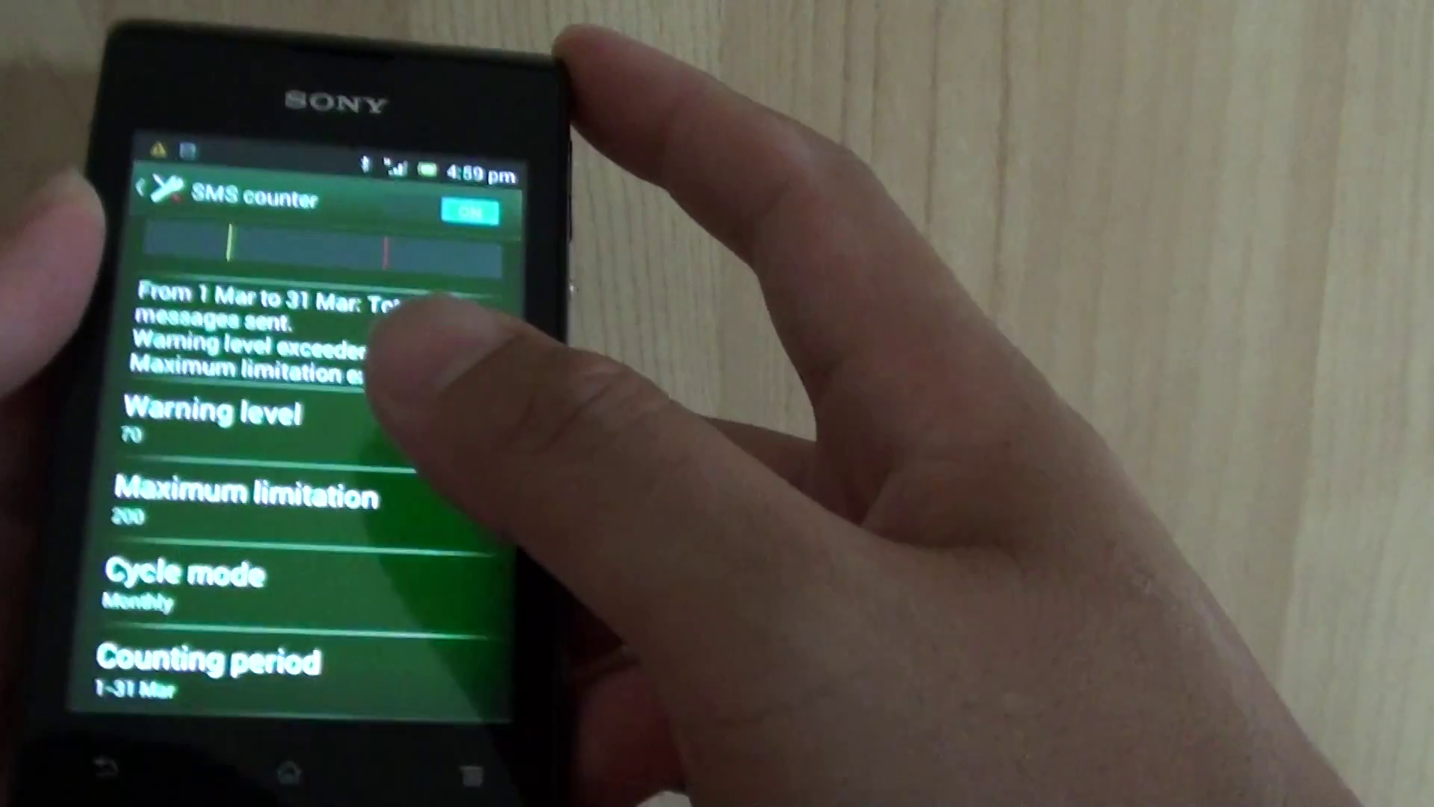